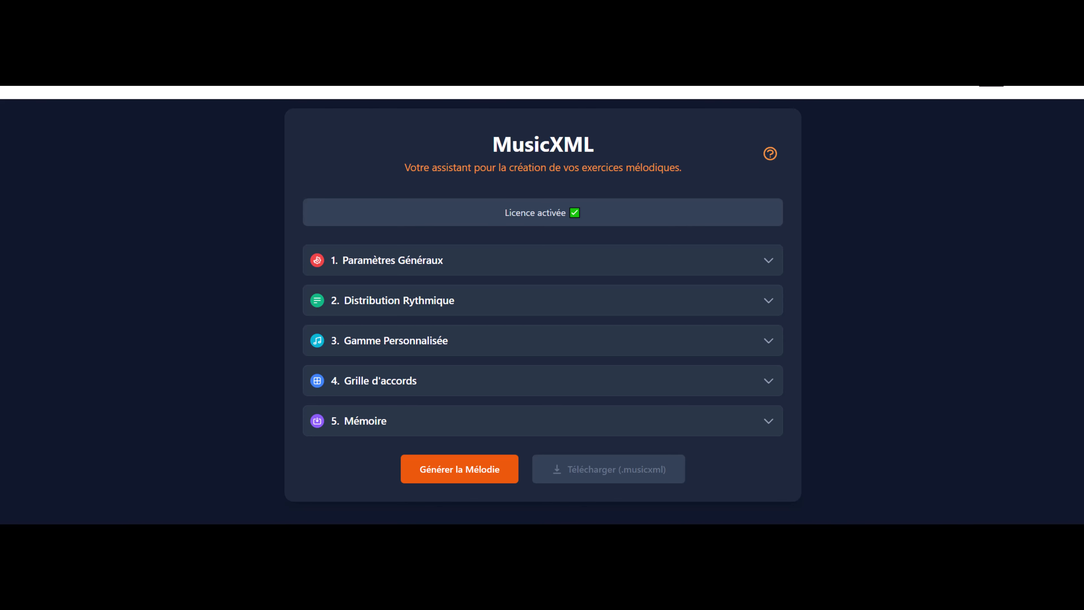
pyautogui.click(317, 262)
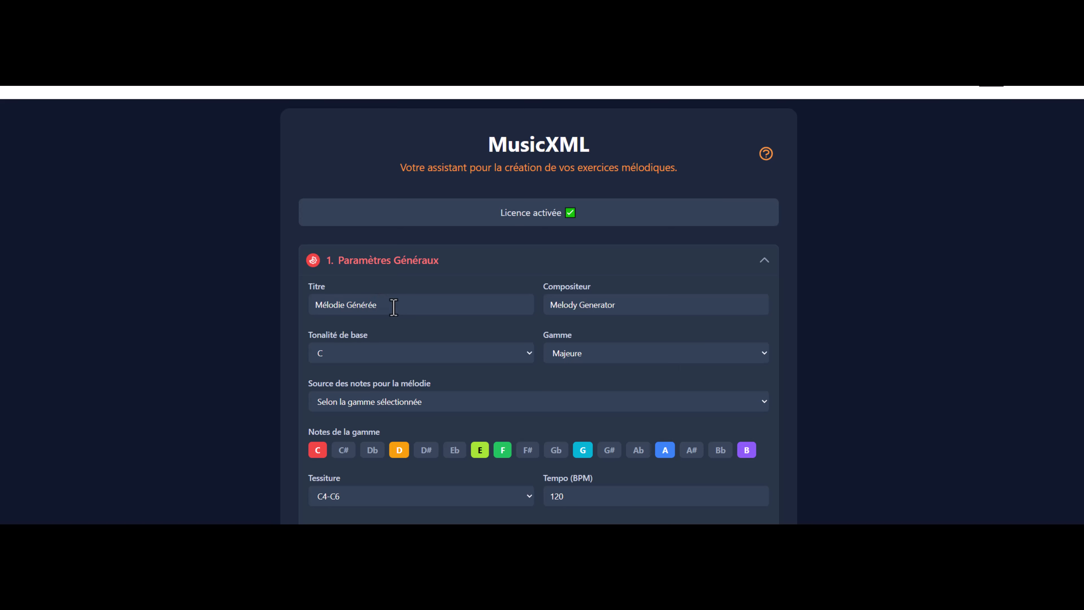
pyautogui.moveTo(392, 305); pyautogui.dragTo(315, 306)
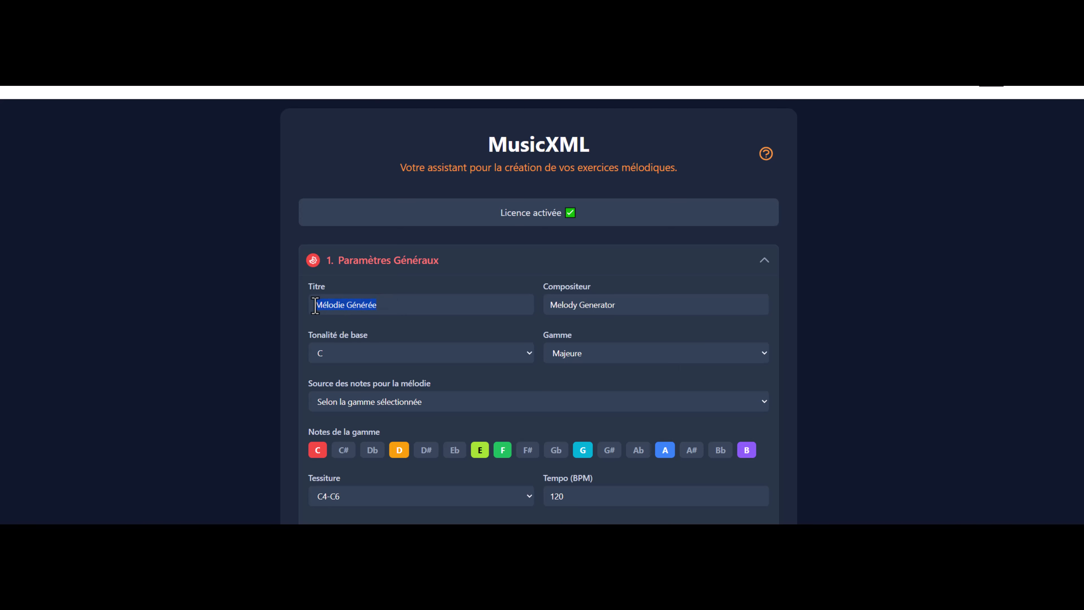
pyautogui.press('BackSpace')
pyautogui.write('Tuto 03')
pyautogui.click(622, 305)
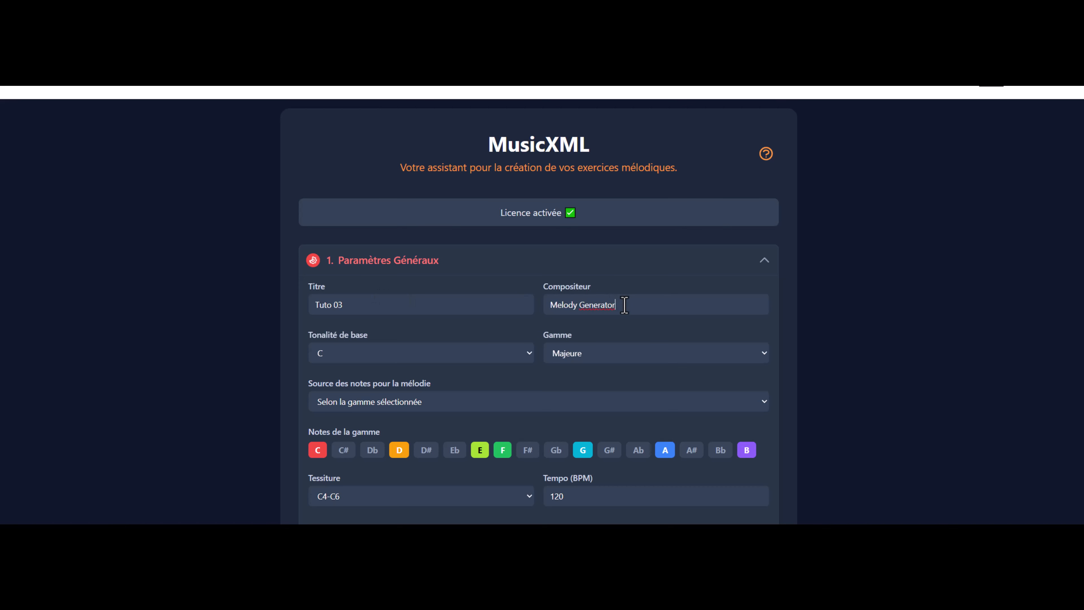
pyautogui.moveTo(622, 304); pyautogui.dragTo(541, 302)
pyautogui.write('www.musicxml.eu')
# Step: Set the melody's range to C4-C5 and its tempo to 80 BPM
pyautogui.click(350, 493)
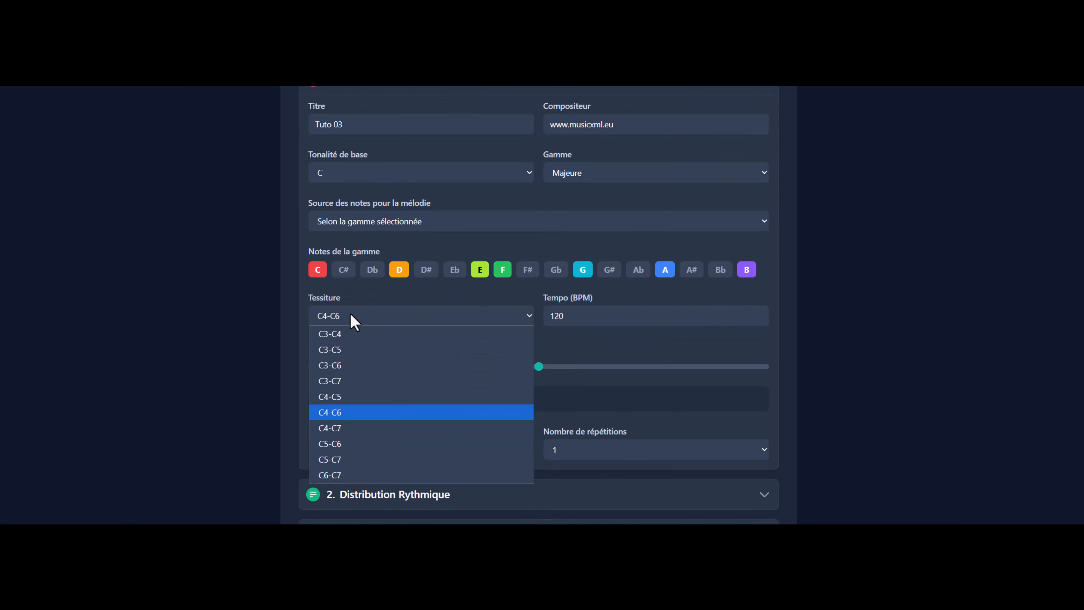
pyautogui.click(333, 397)
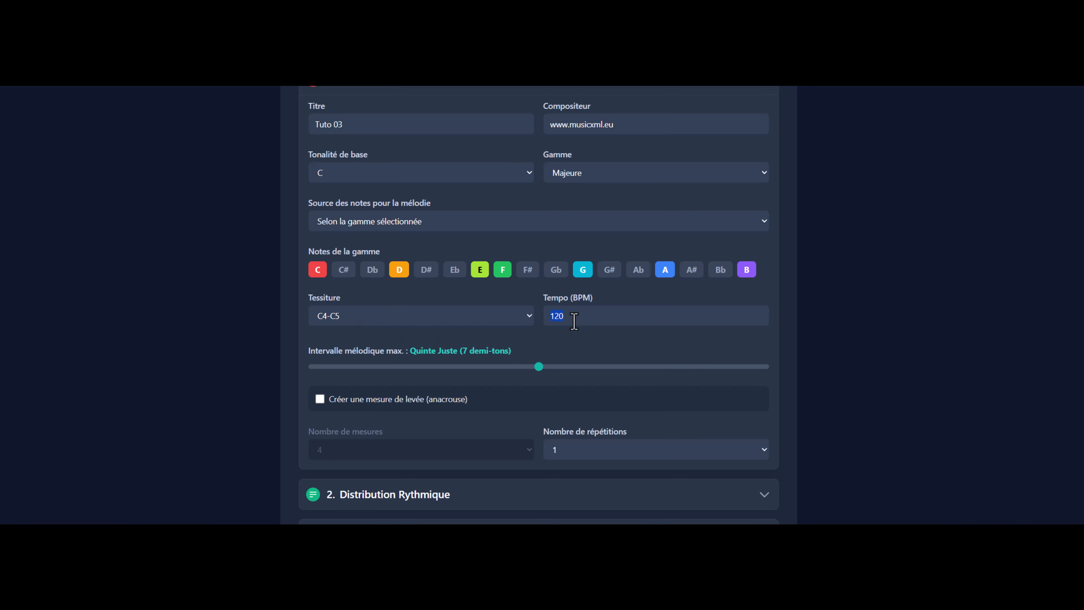
pyautogui.write('80')
# Step: Enable a pickup measure (anacrouse) with a duration of 4 temps
pyautogui.click(324, 401)
pyautogui.click(366, 438)
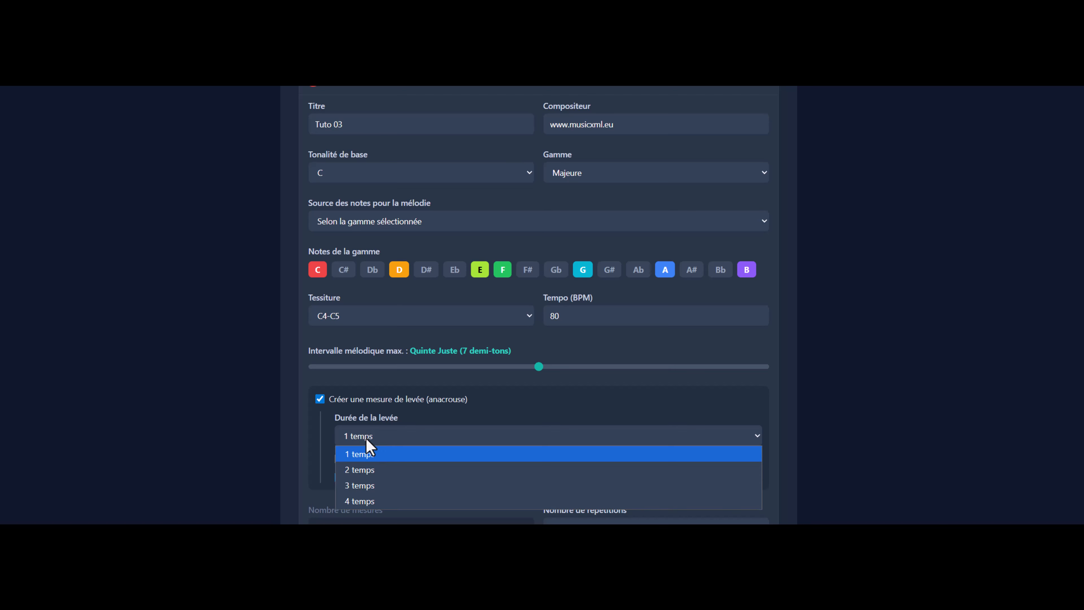
pyautogui.click(368, 502)
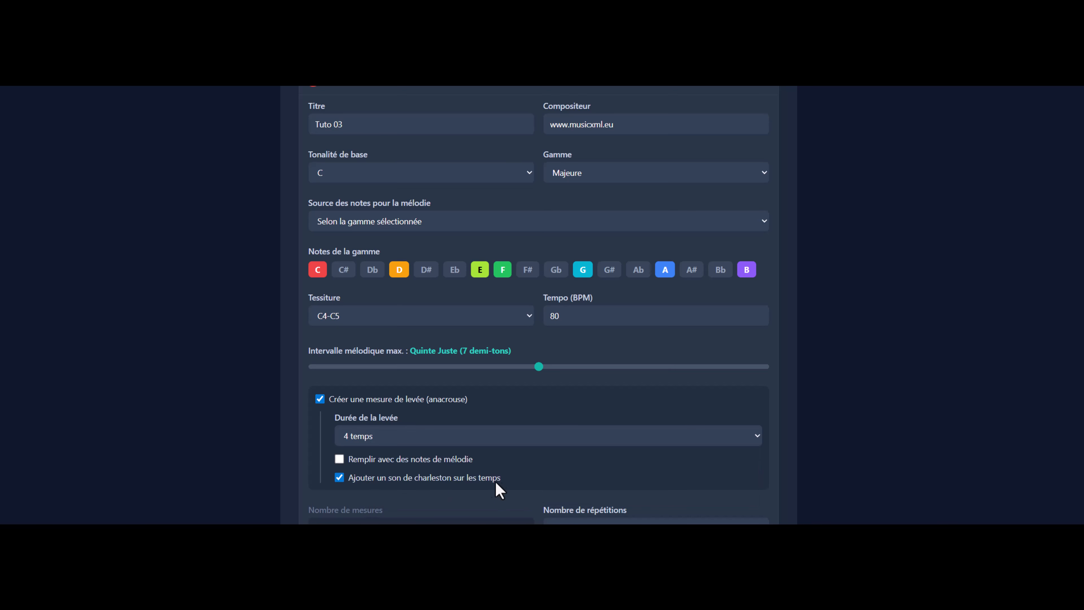
# Step: Set the number of repetitions to 3 and collapse the general parameters section
pyautogui.scroll(-3, 516, 476)
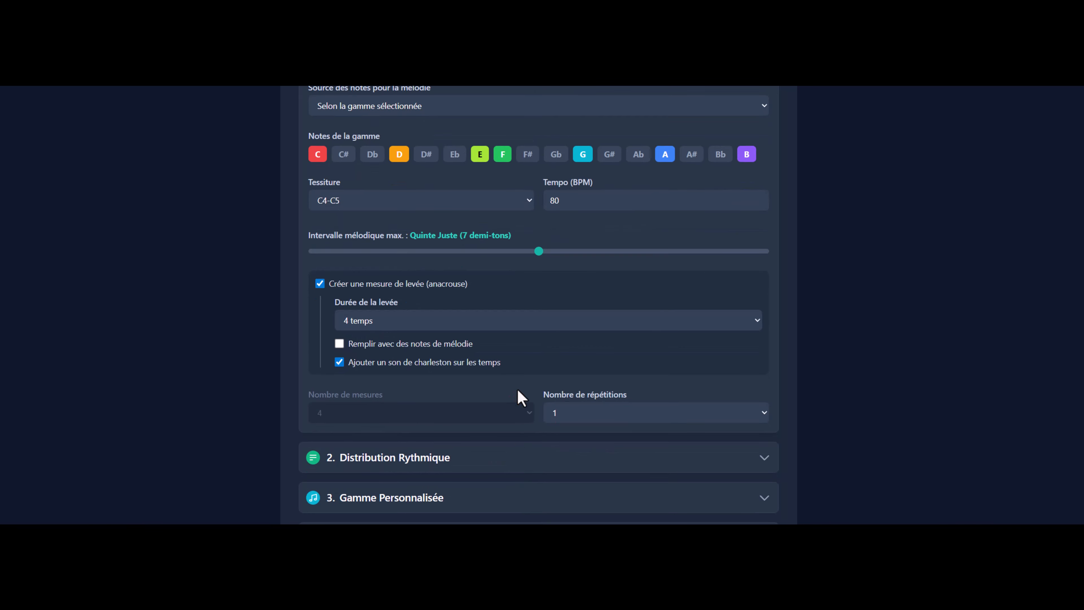
pyautogui.click(567, 413)
pyautogui.click(574, 285)
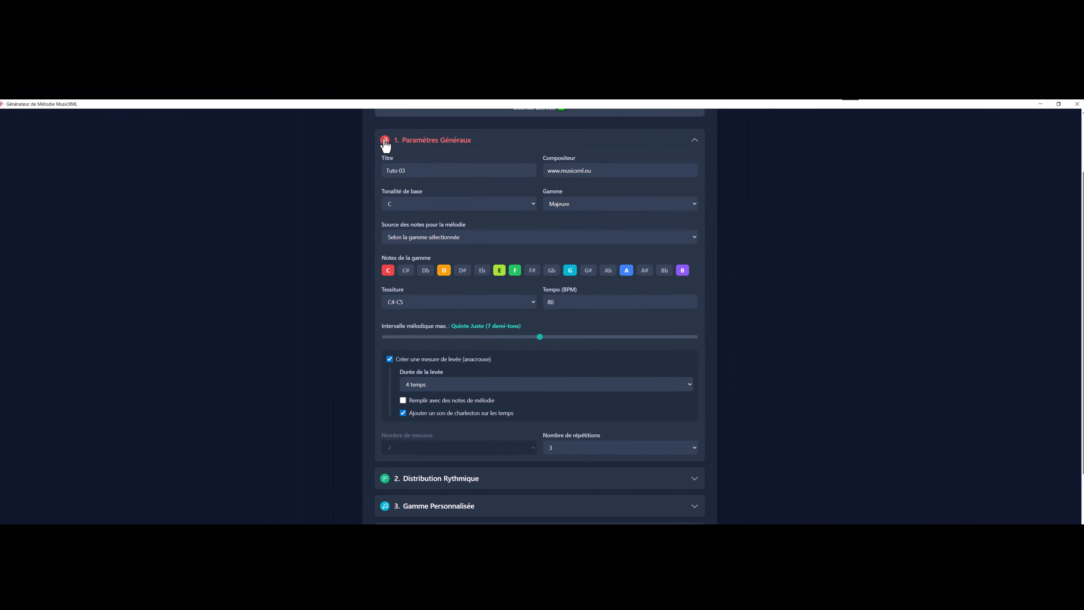
pyautogui.click(385, 142)
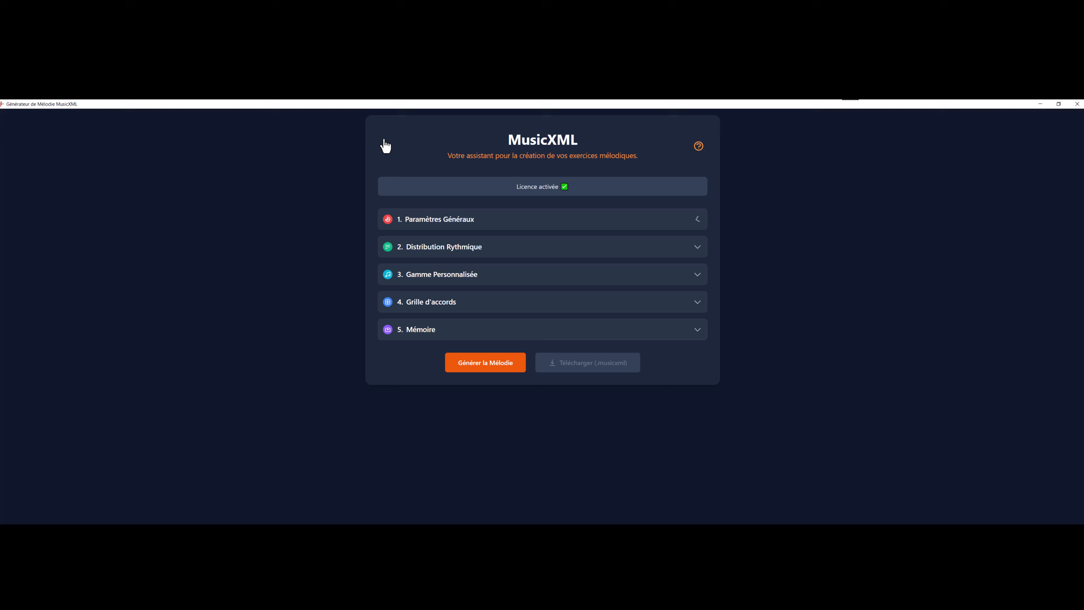
# Step: Exclude Blanche, Double-croche, Triolet, Soupir and Demi-soupir from the rhythmic distribution, then collapse that section
pyautogui.click(387, 248)
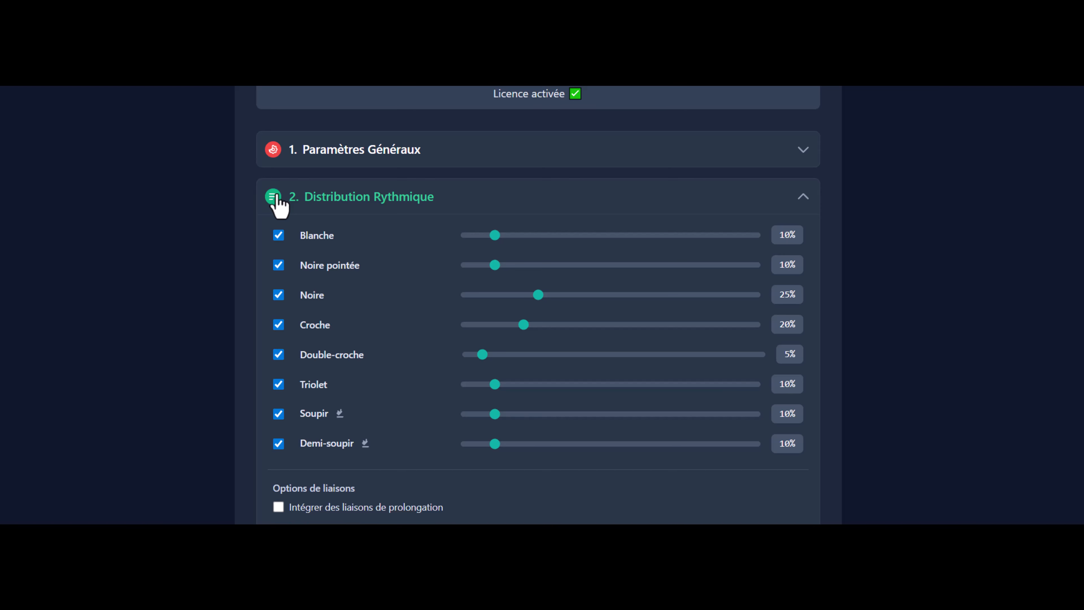
pyautogui.click(278, 235)
pyautogui.click(278, 354)
pyautogui.click(279, 384)
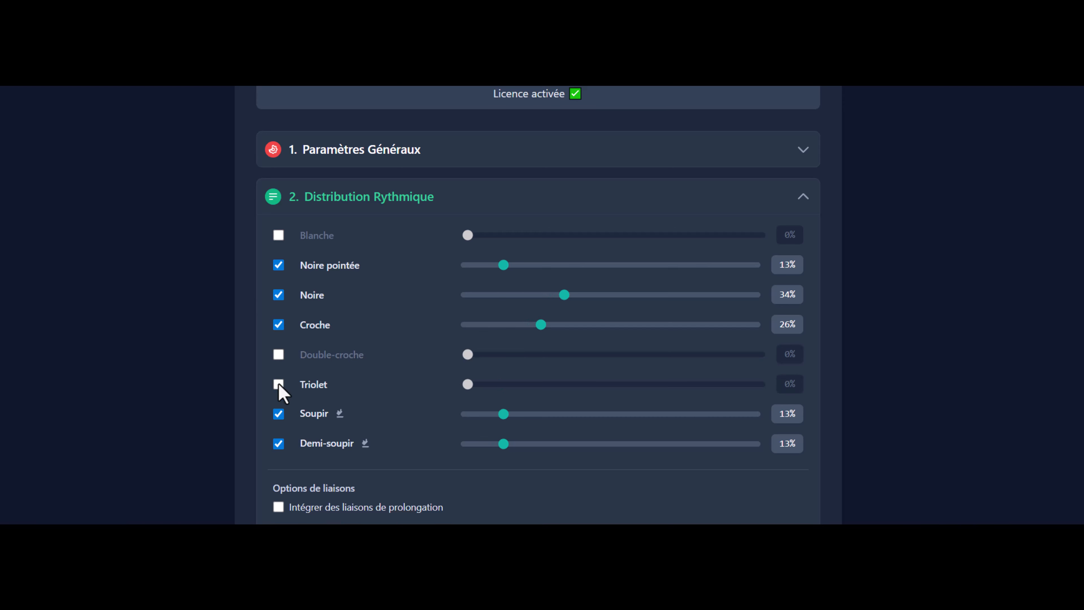
pyautogui.click(278, 414)
pyautogui.click(279, 443)
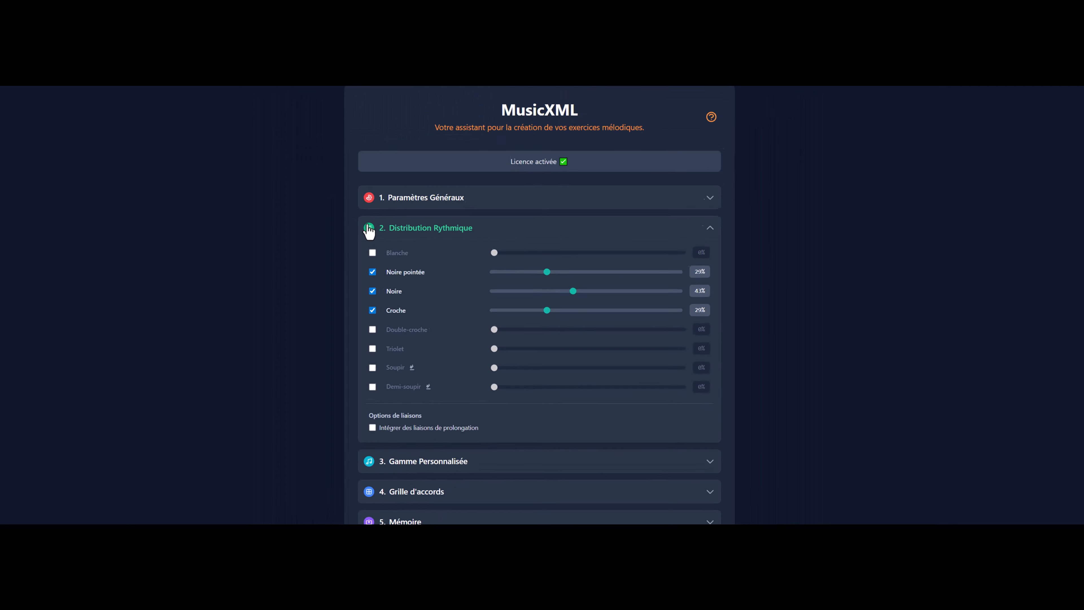
pyautogui.click(385, 235)
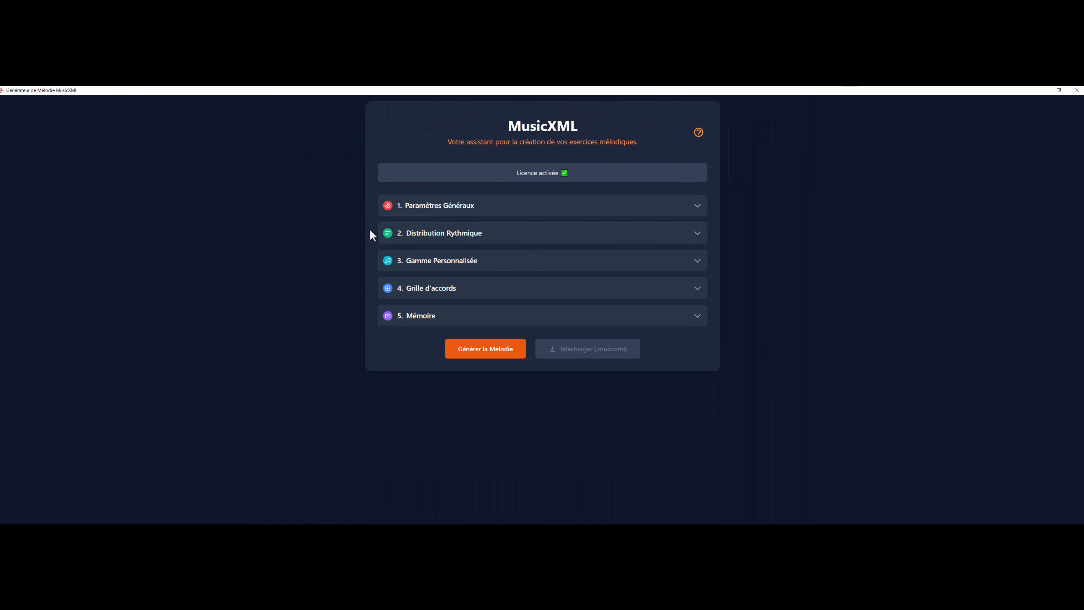
# Step: Enable the custom scale and check how the scale setting in the general parameters responds
pyautogui.click(386, 265)
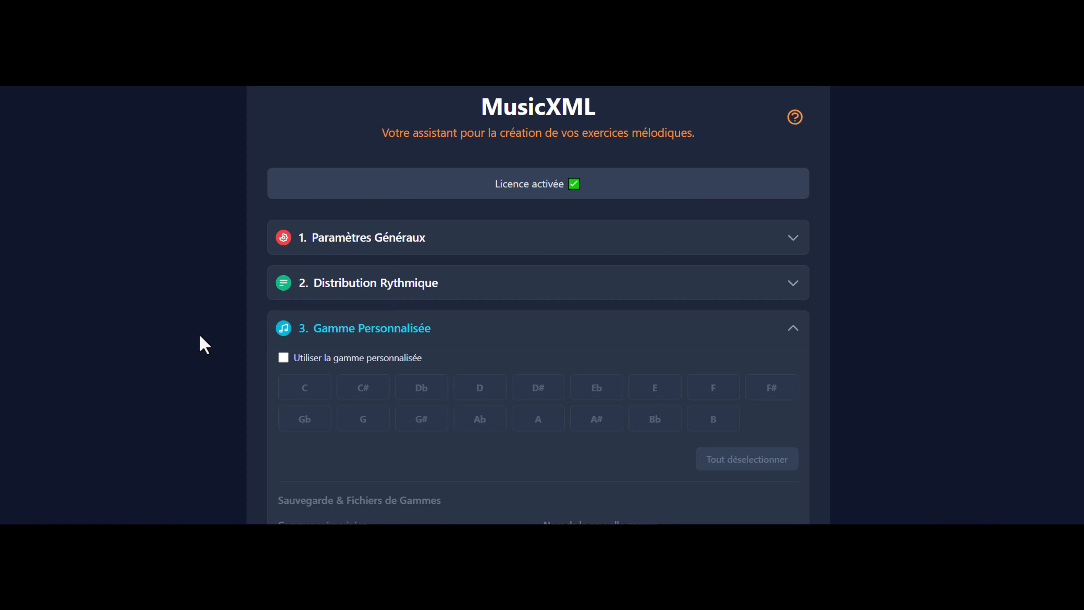
pyautogui.click(284, 358)
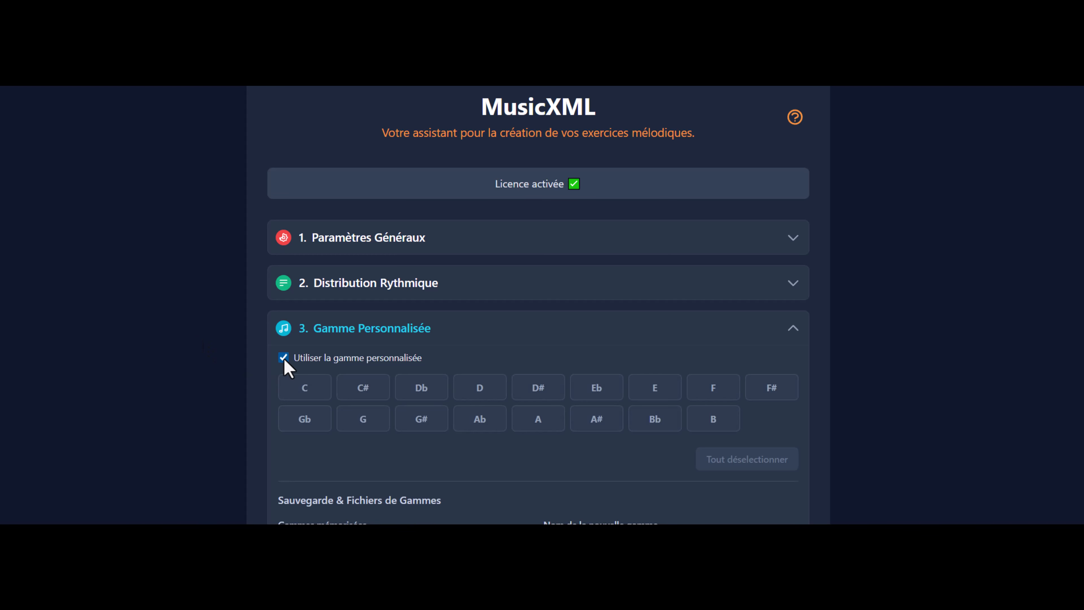
pyautogui.click(286, 242)
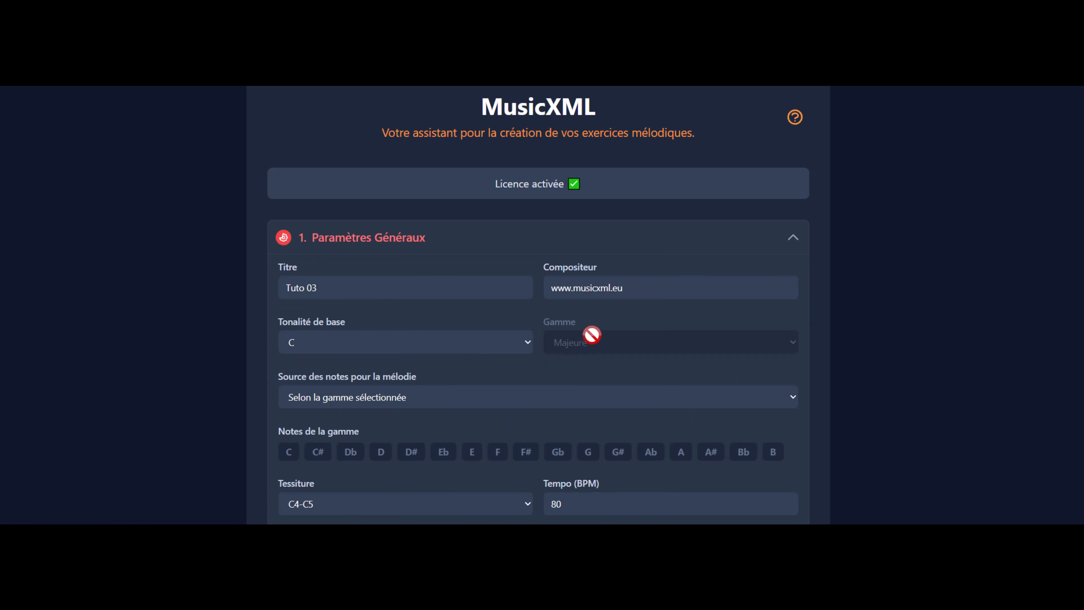
pyautogui.click(284, 241)
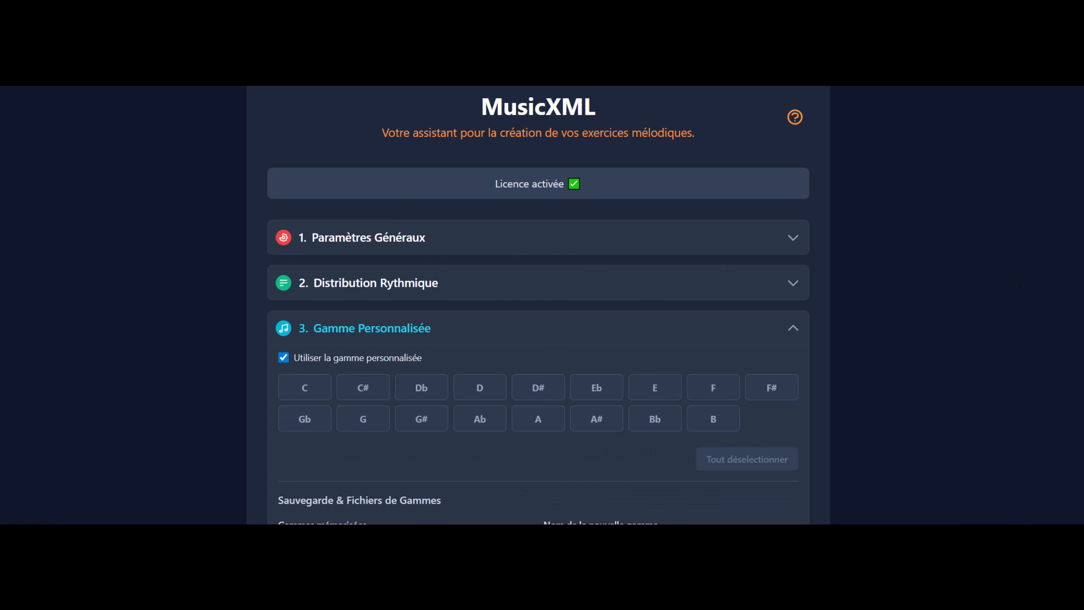
# Step: Select the notes C, Db, E, F#, G, A and Bb for the custom scale
pyautogui.click(306, 390)
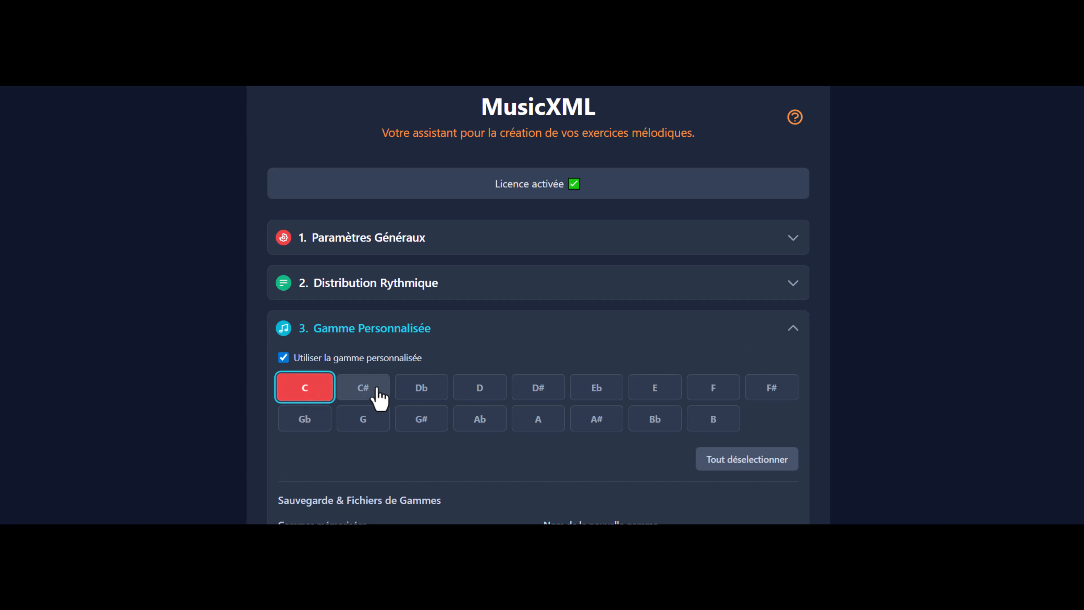
pyautogui.click(419, 390)
pyautogui.click(655, 390)
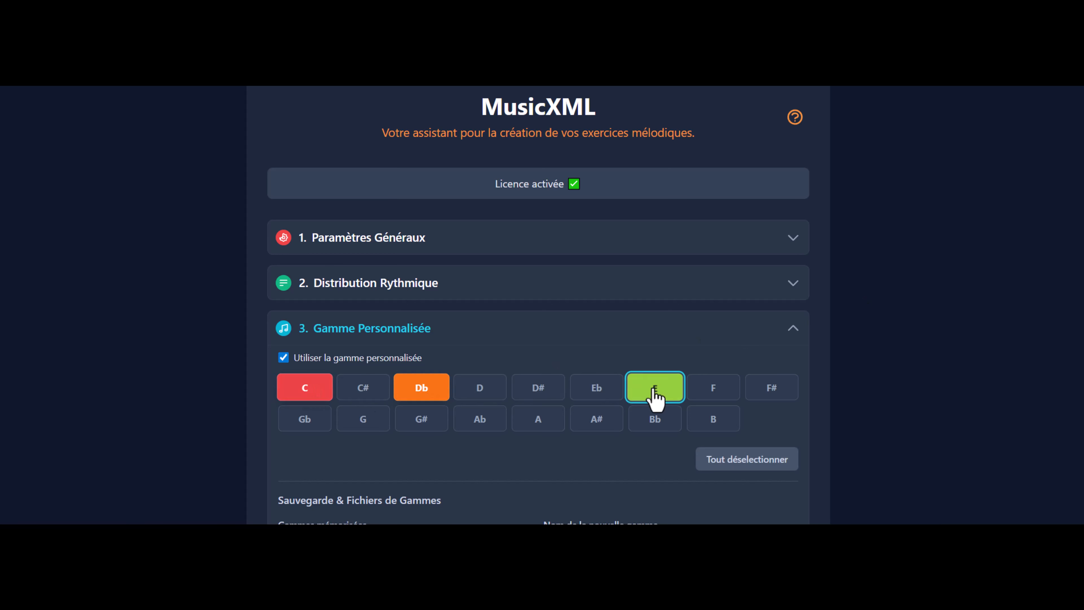
pyautogui.click(780, 394)
pyautogui.click(364, 422)
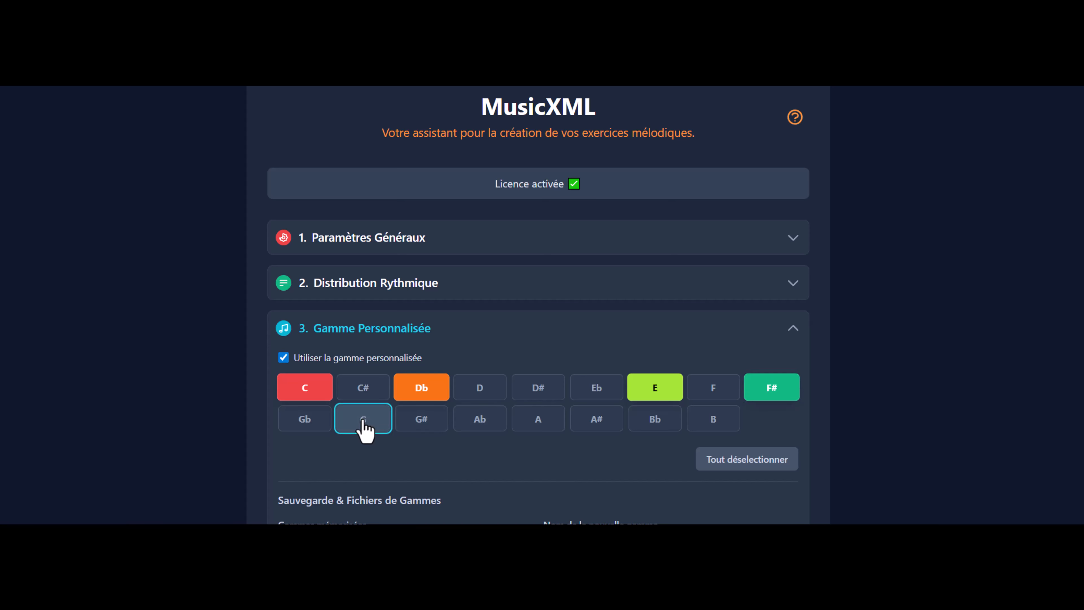
pyautogui.click(538, 429)
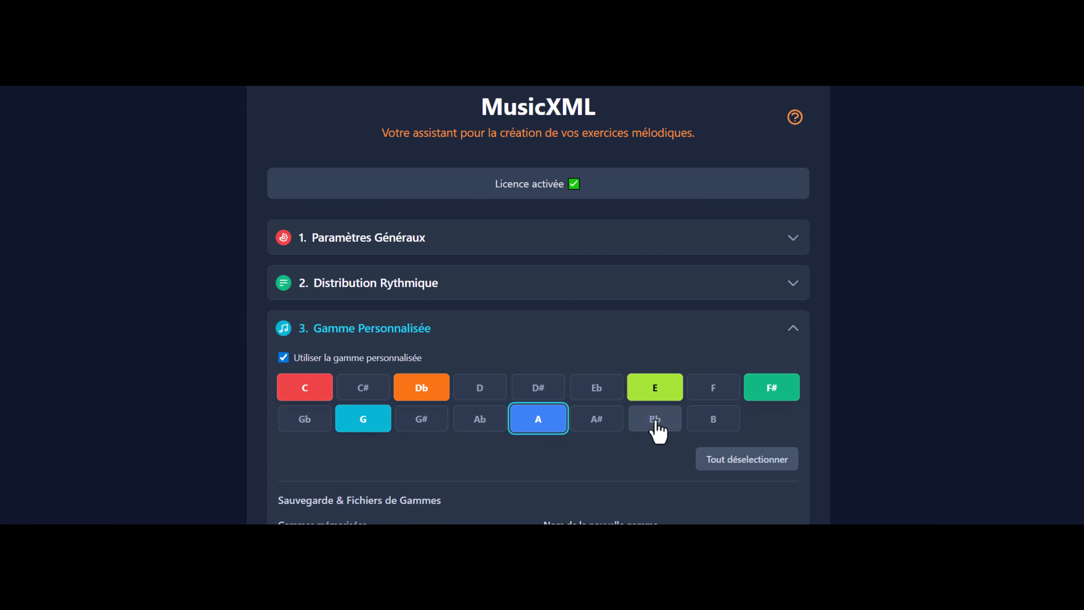
pyautogui.click(656, 425)
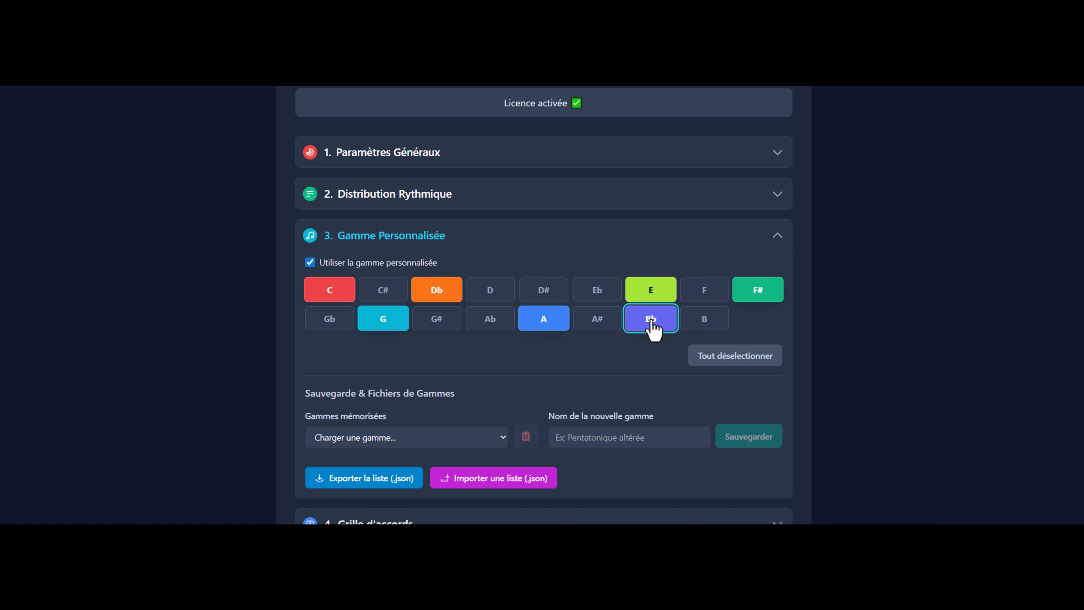
# Step: Save the custom scale under the name "Gamme éxotique" and collapse its section
pyautogui.click(579, 438)
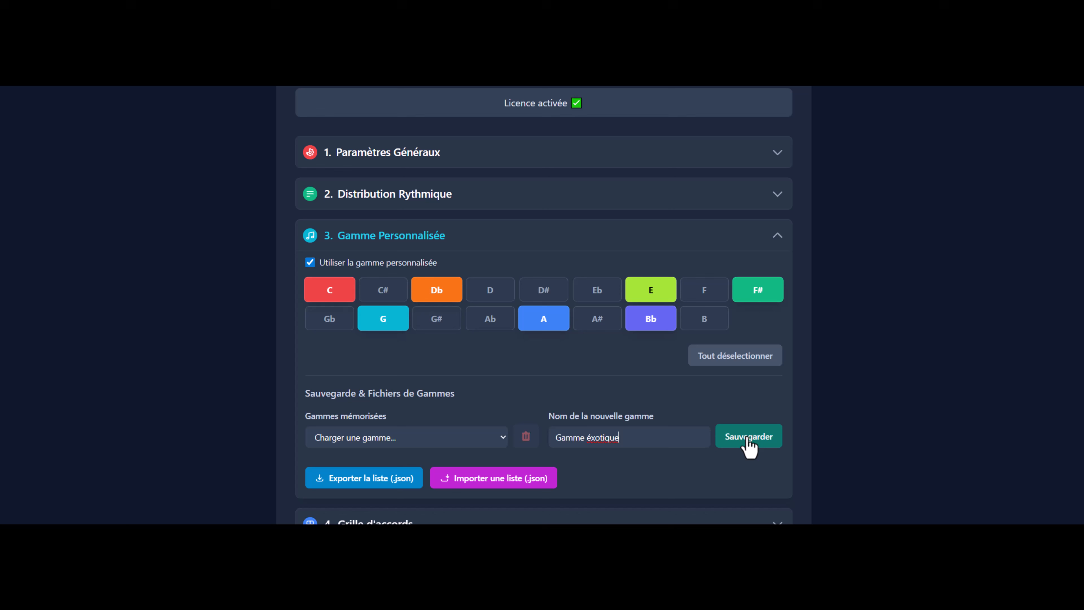
pyautogui.click(747, 440)
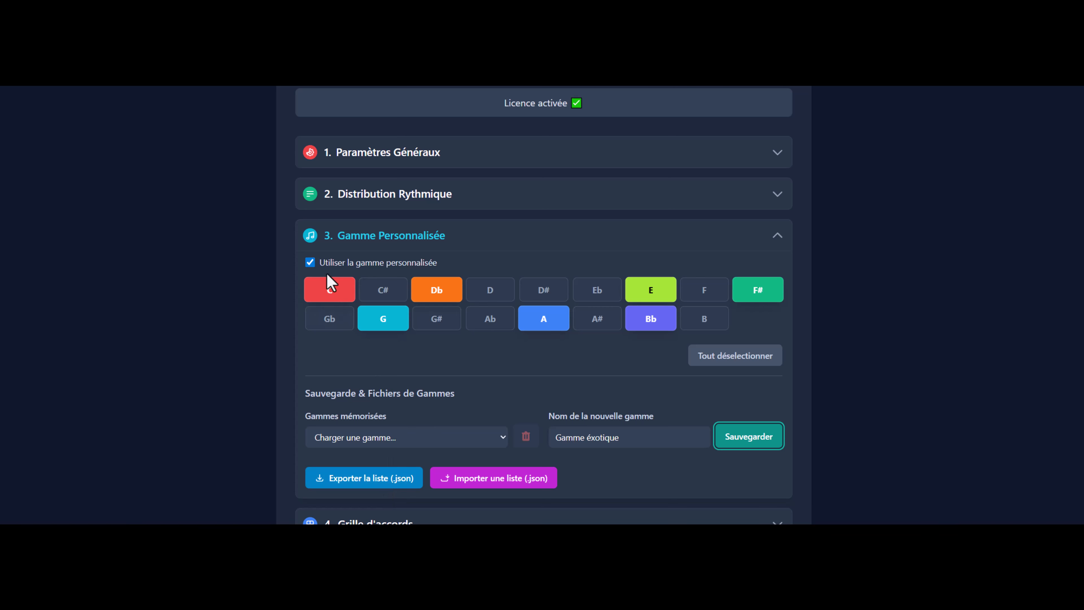
pyautogui.click(313, 242)
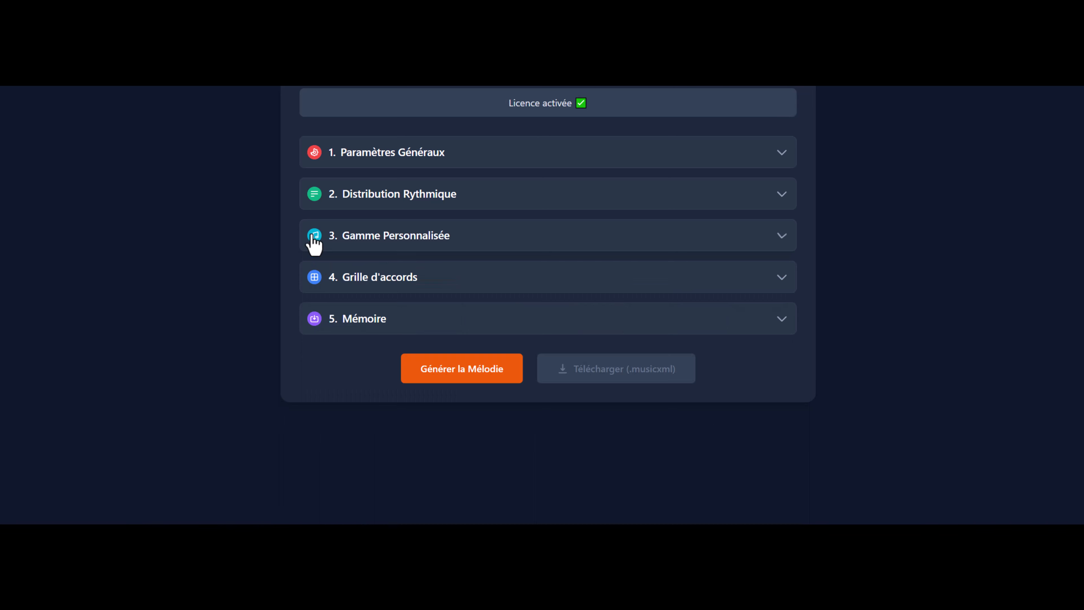
# Step: Turn off the use of a chord grid for the melody
pyautogui.click(312, 284)
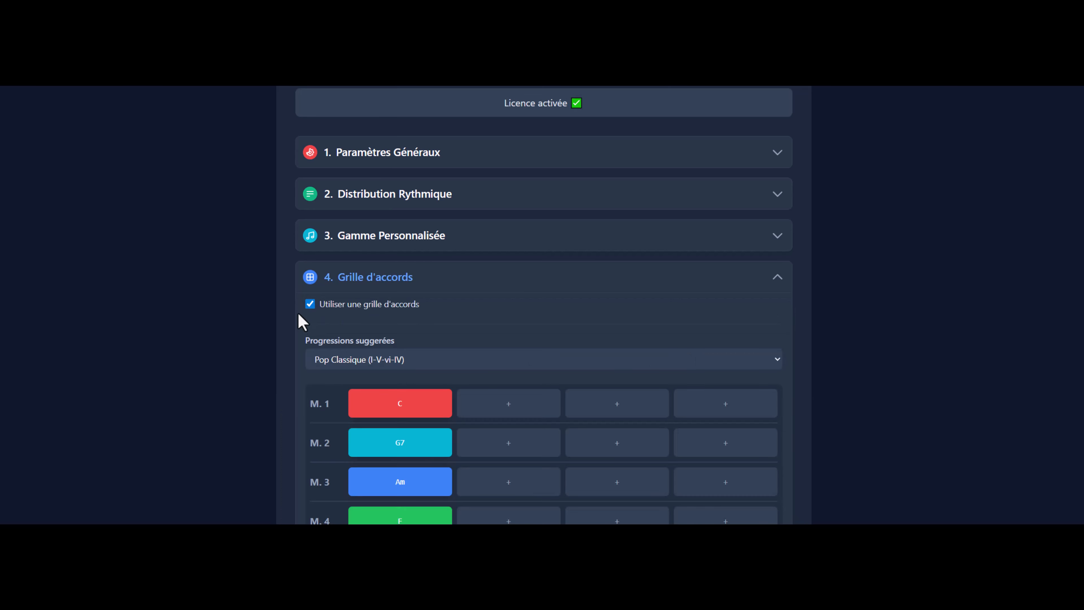
pyautogui.click(310, 304)
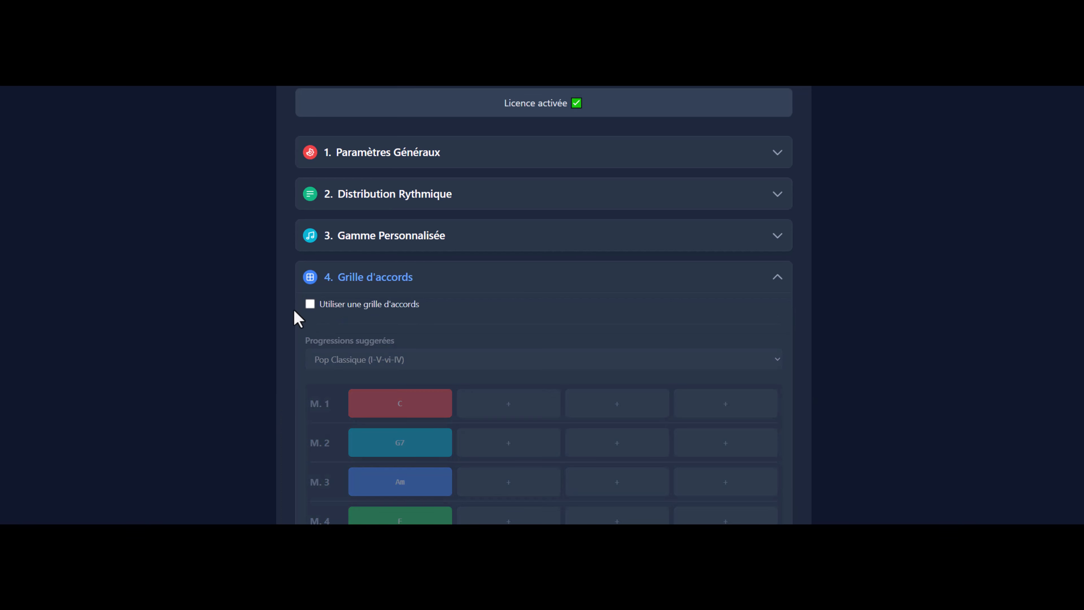
# Step: Generate the melody and download it as Tuto_03.musicxml
pyautogui.scroll(3, 295, 333)
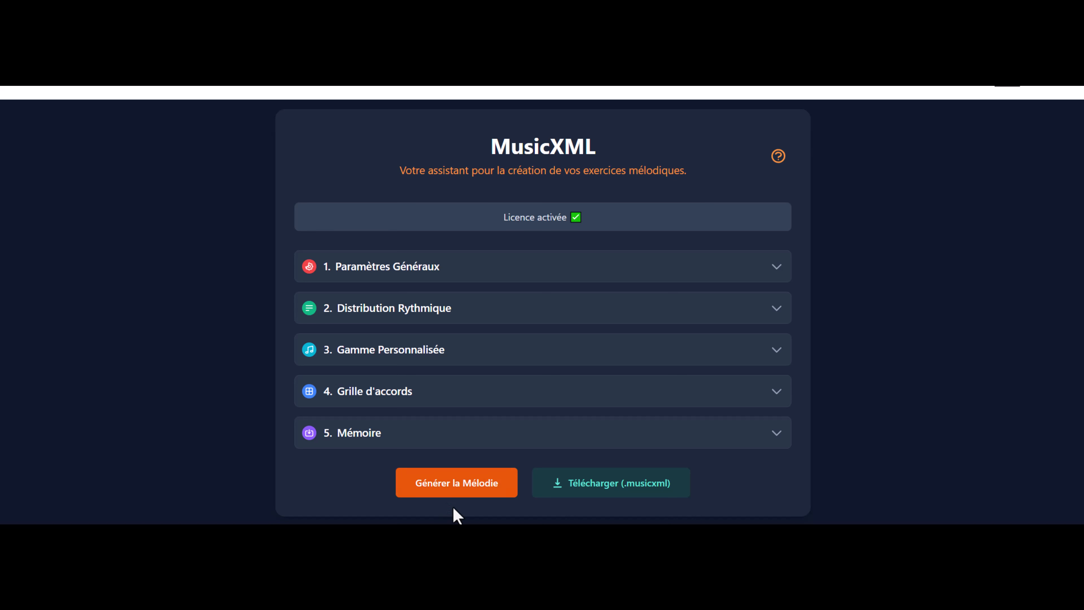
pyautogui.click(587, 495)
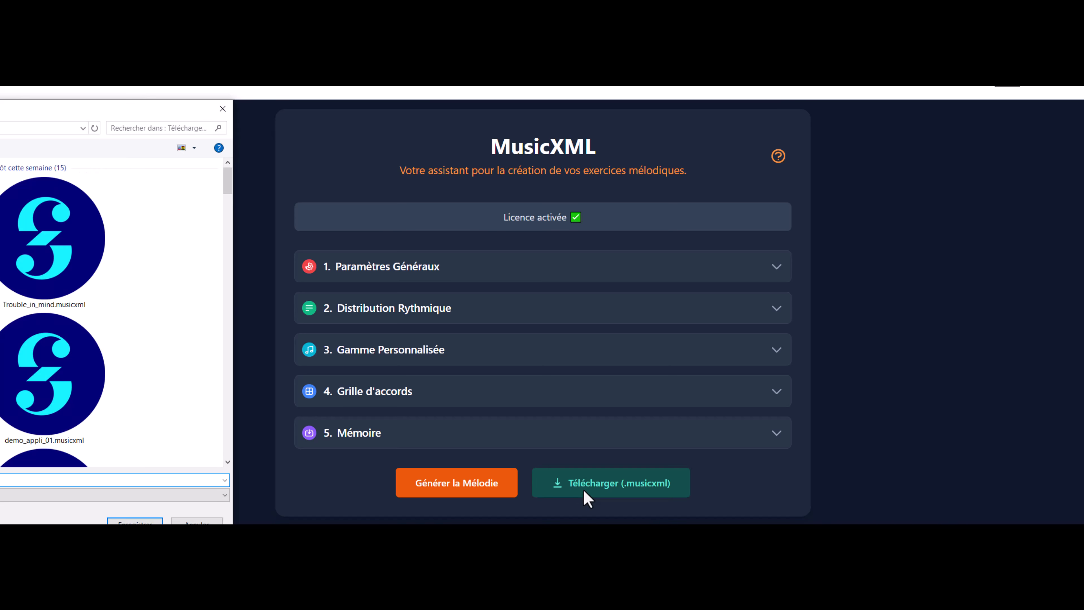
pyautogui.press('Return')
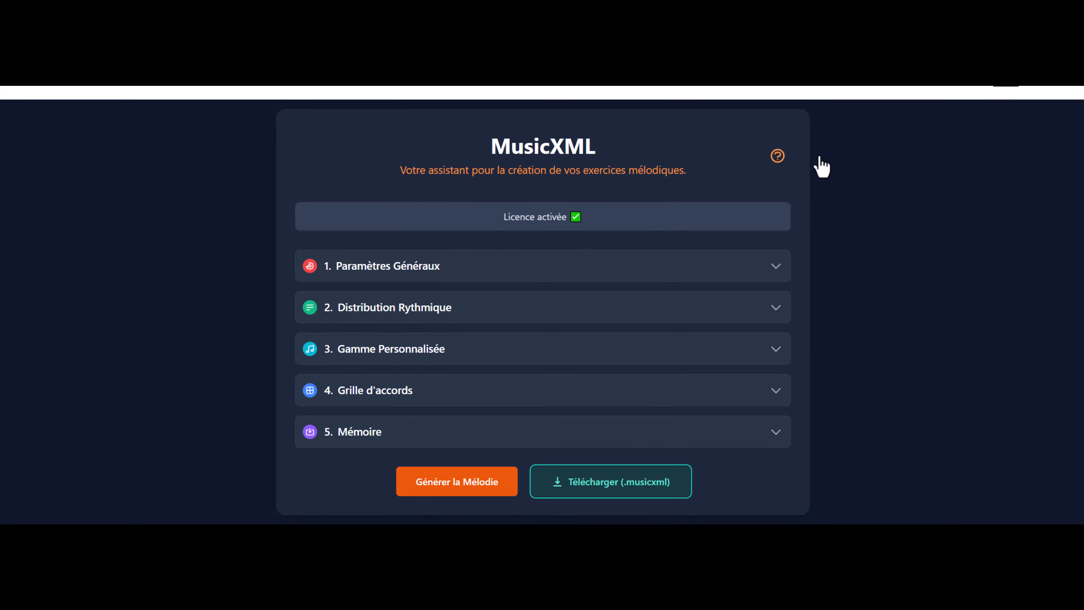
# Step: Switch to the Tuto 03 score in MuseScore and play it to hear the melody with its hi-hat count-in
pyautogui.click(1041, 90)
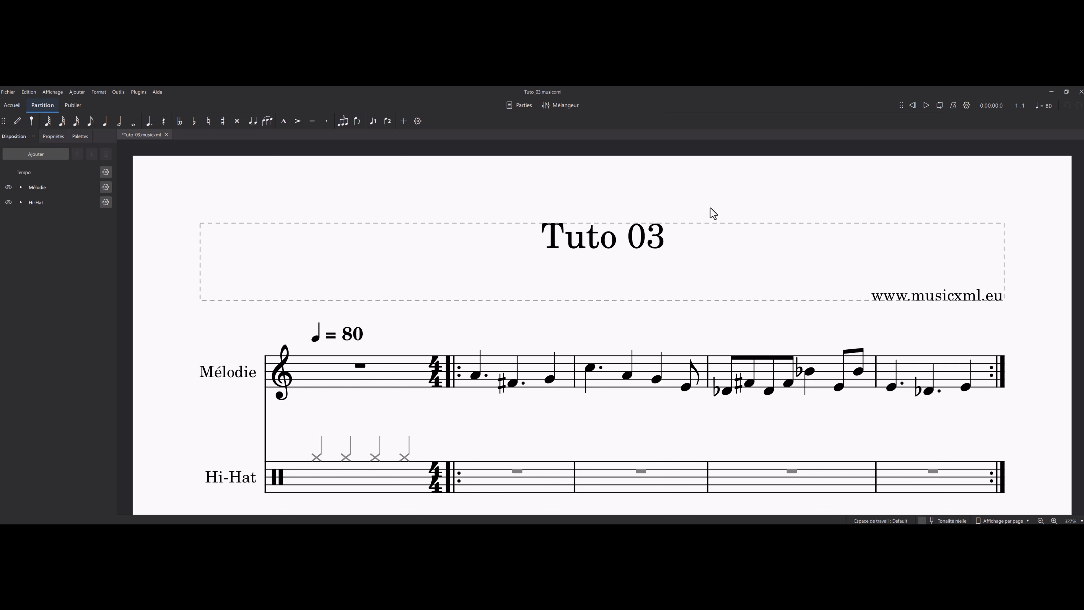
pyautogui.click(927, 105)
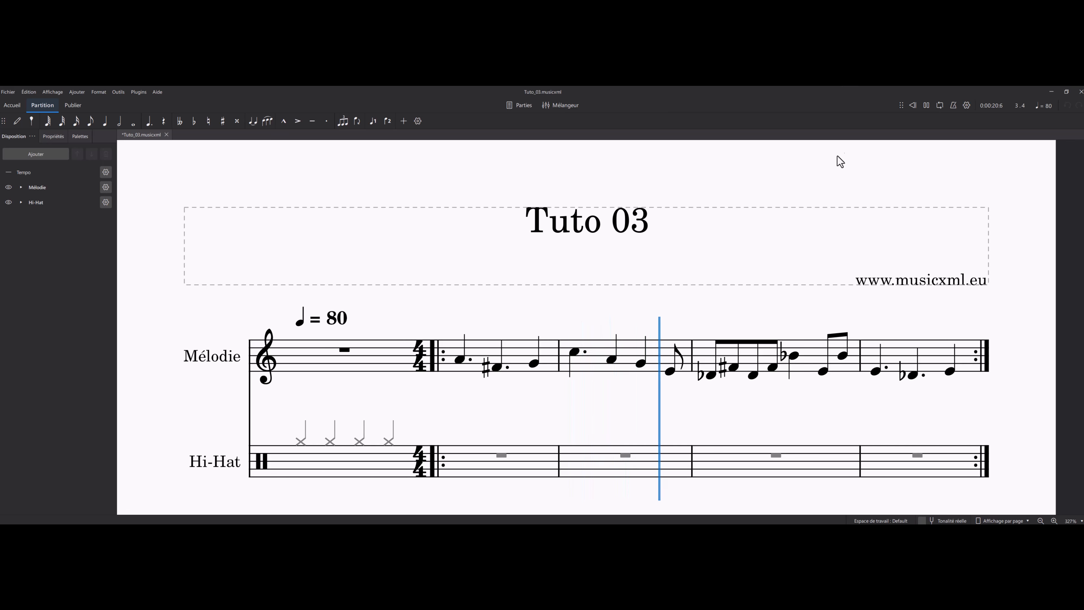
pyautogui.click(926, 105)
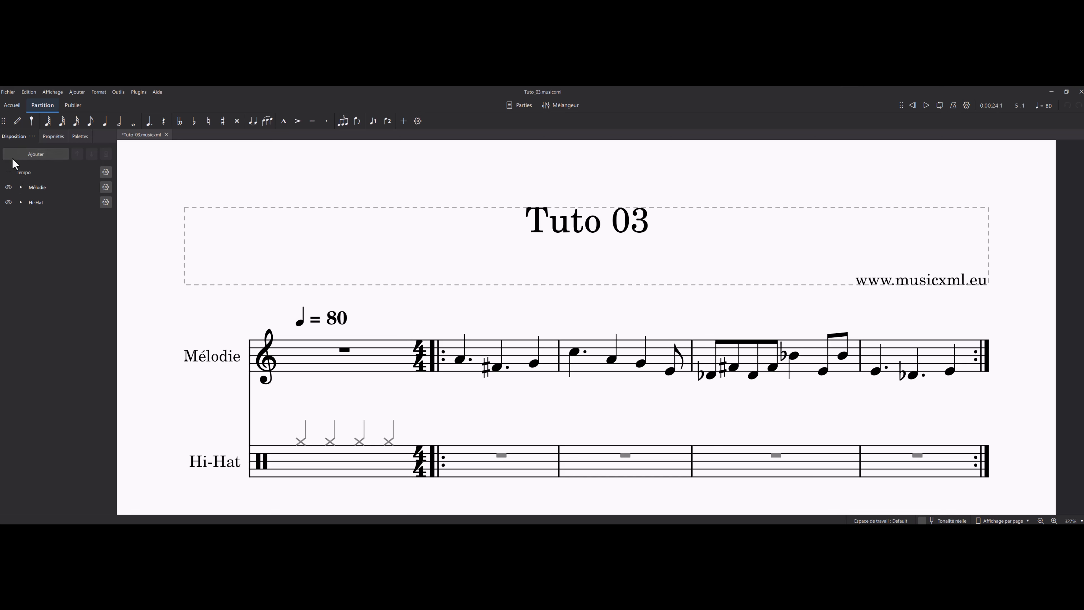
# Step: Hide the Hi-Hat's percussion staff in the score and play the melody with only its own staff displayed
pyautogui.click(21, 202)
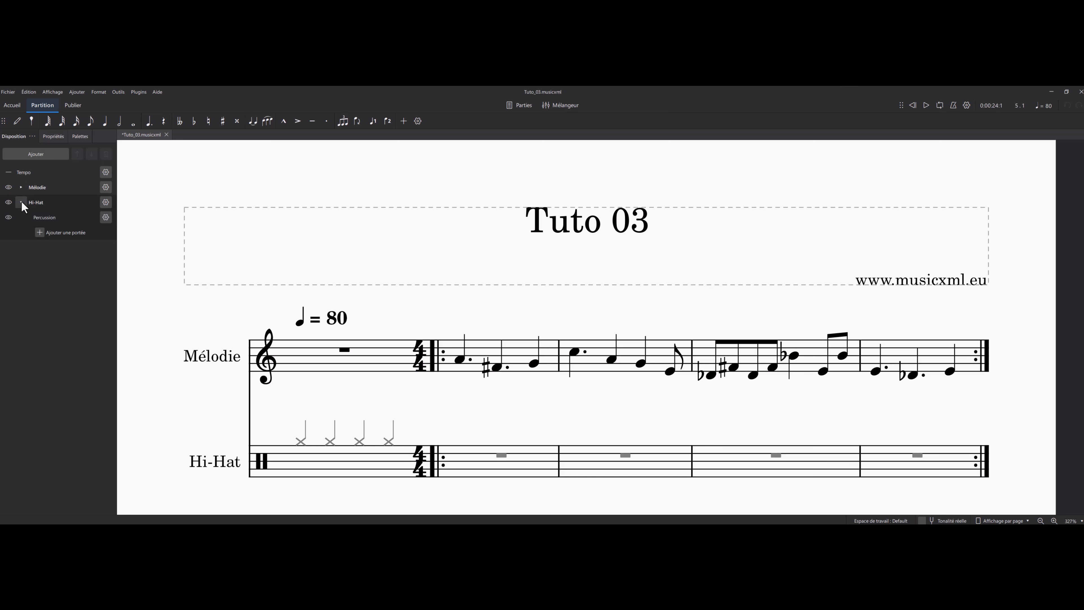
pyautogui.click(9, 217)
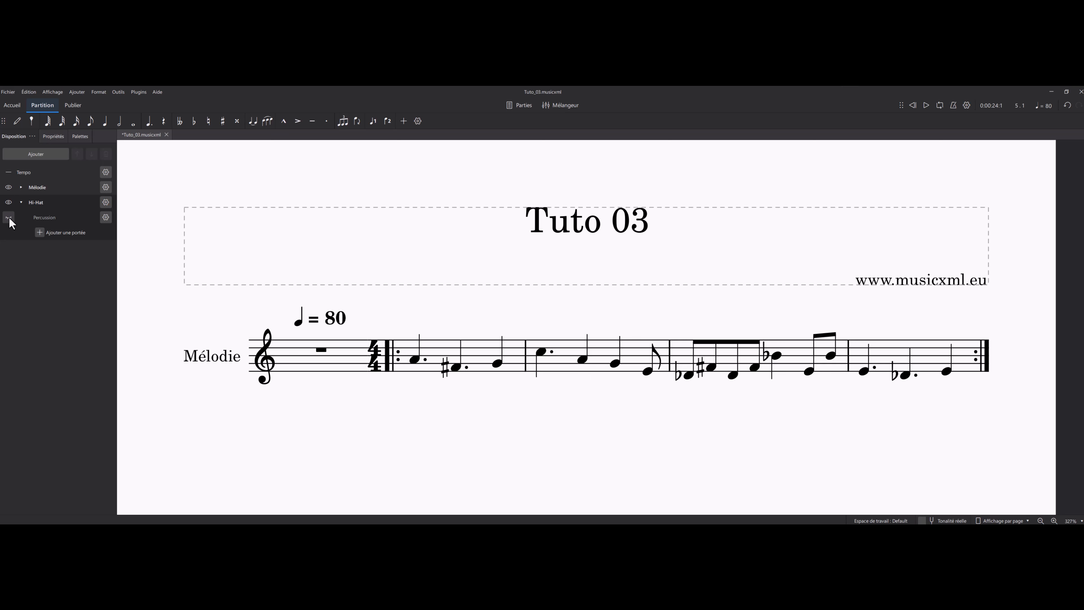
pyautogui.click(926, 105)
pyautogui.click(926, 105)
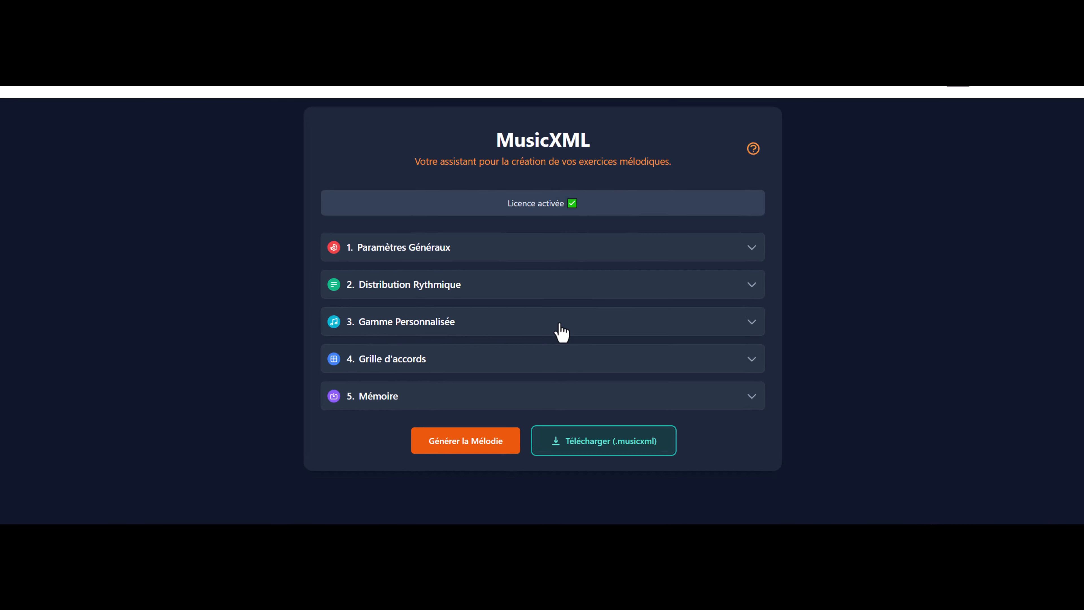
# Step: Switch to the MusicXML generator and replace the custom scale's notes with A, A#, Bb and B, using the scale "Altérations du trou -3"
pyautogui.click(338, 330)
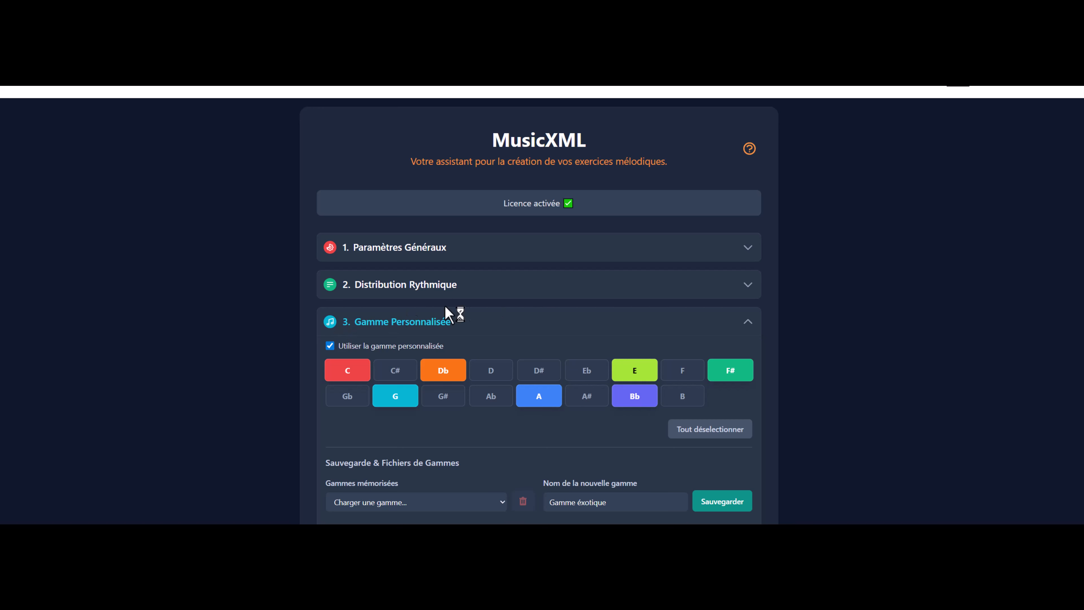
pyautogui.click(683, 434)
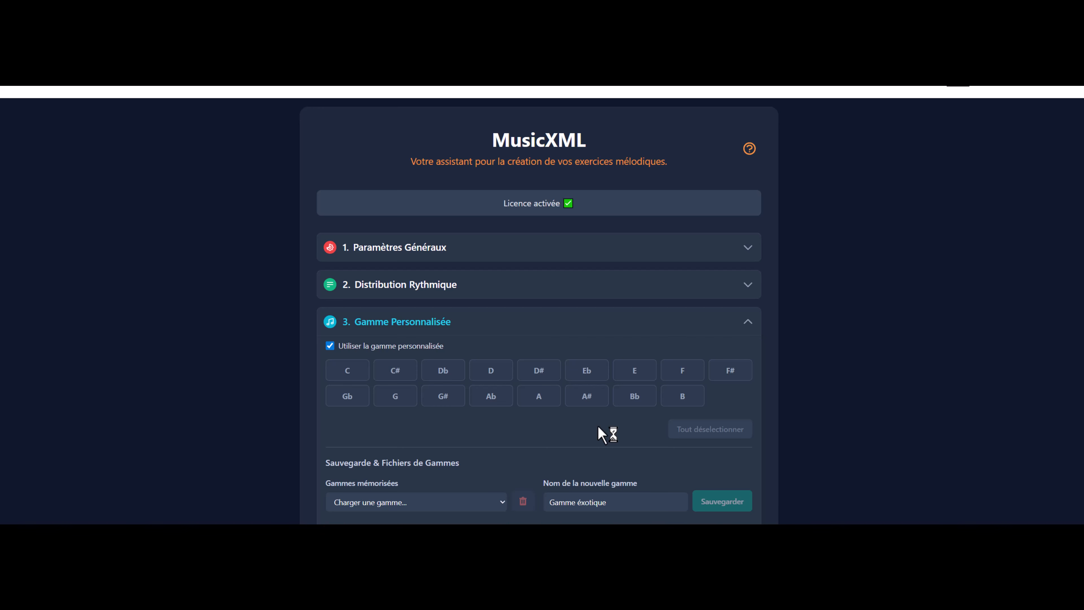
pyautogui.click(684, 405)
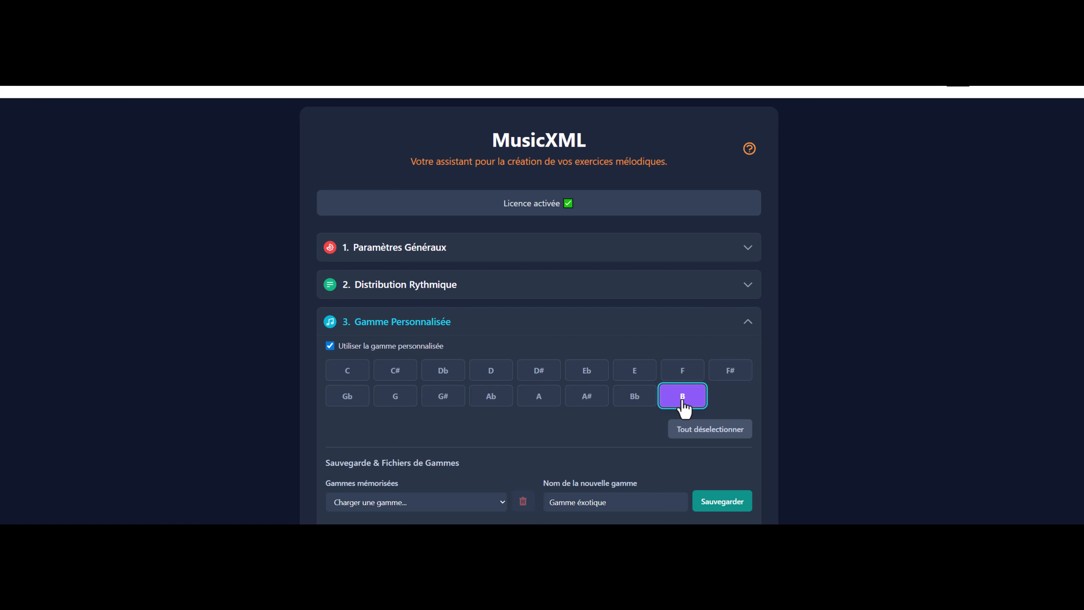
pyautogui.click(641, 403)
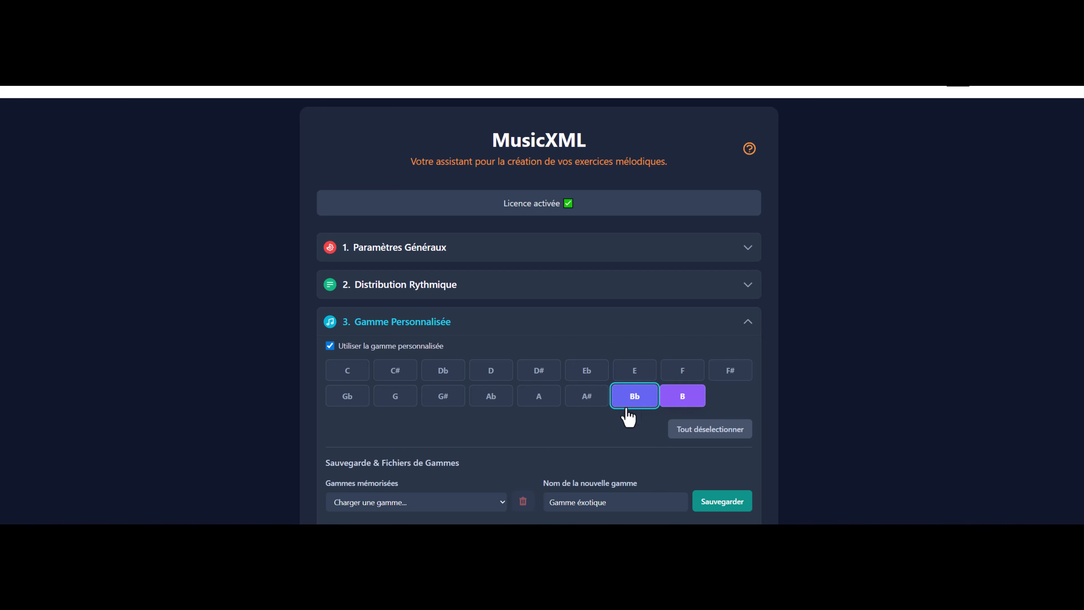
pyautogui.click(540, 403)
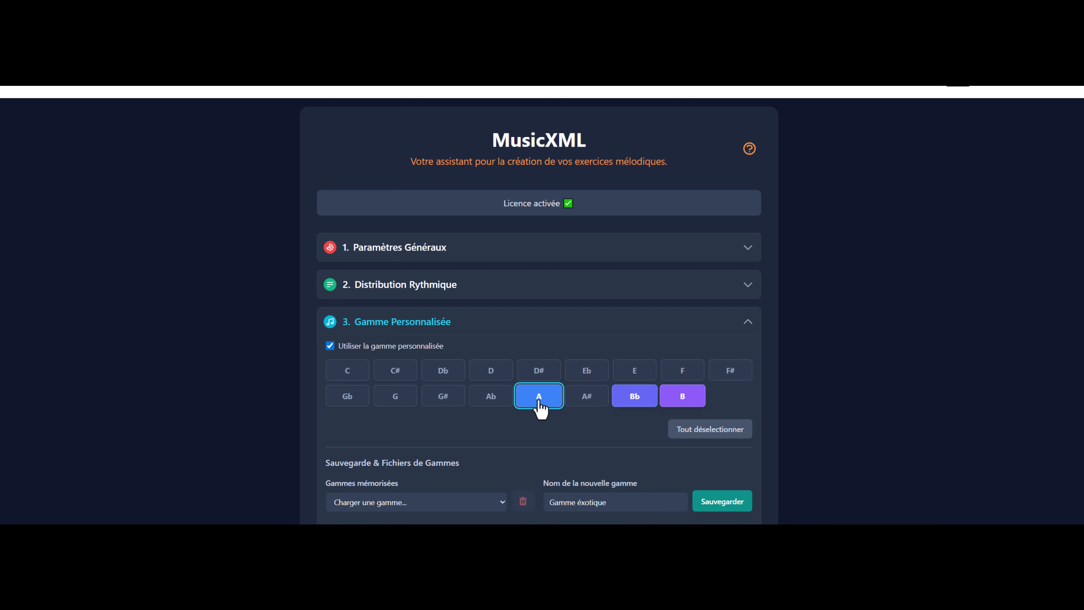
pyautogui.click(494, 405)
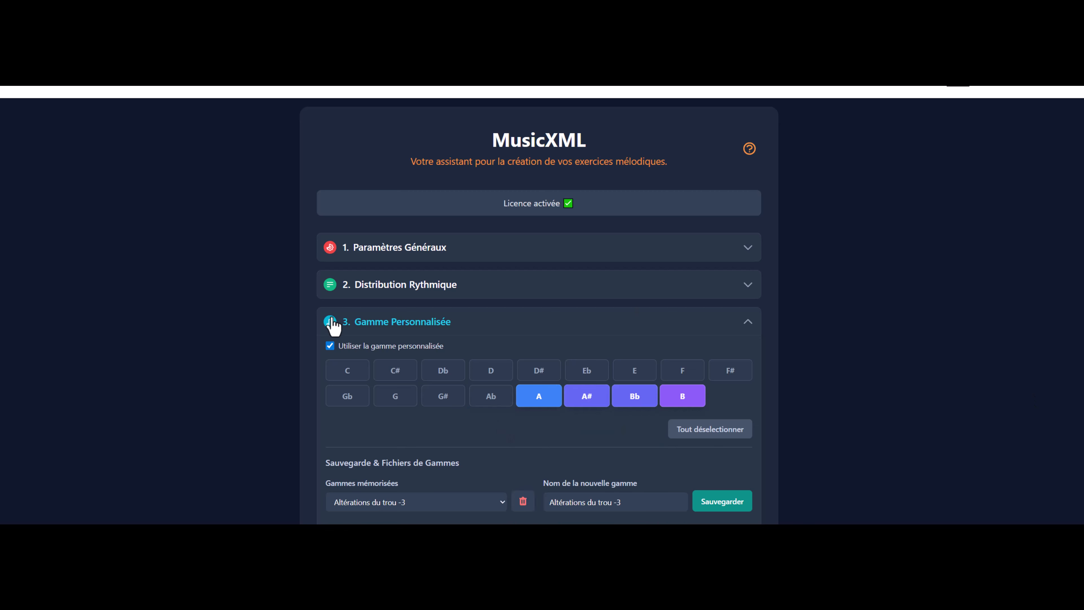
pyautogui.click(333, 325)
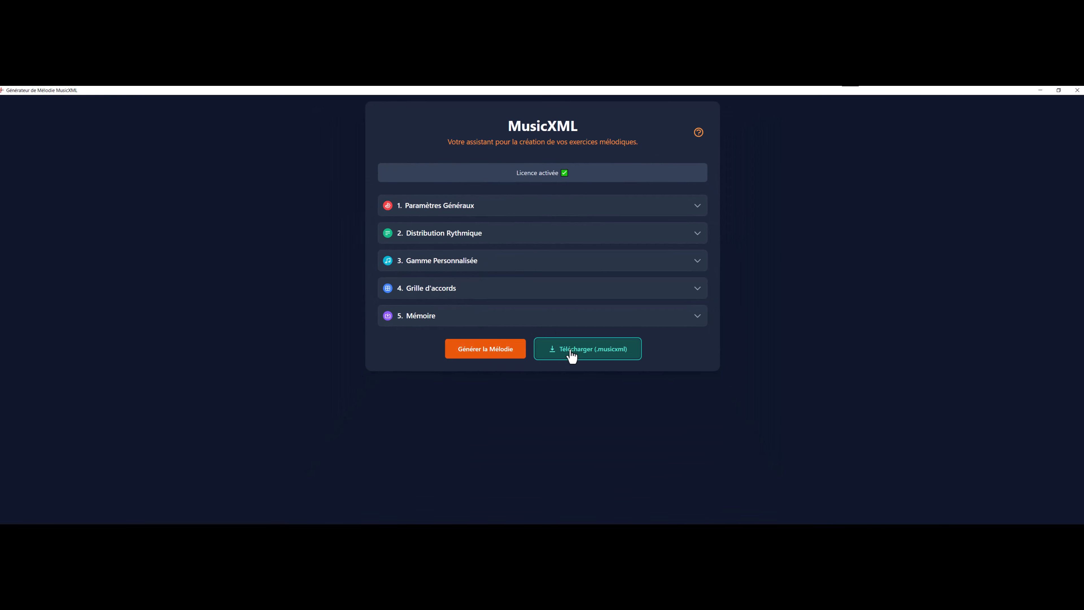
# Step: Download the melody as Tuto_03alte3.musicxml and play its score in MuseScore
pyautogui.click(570, 351)
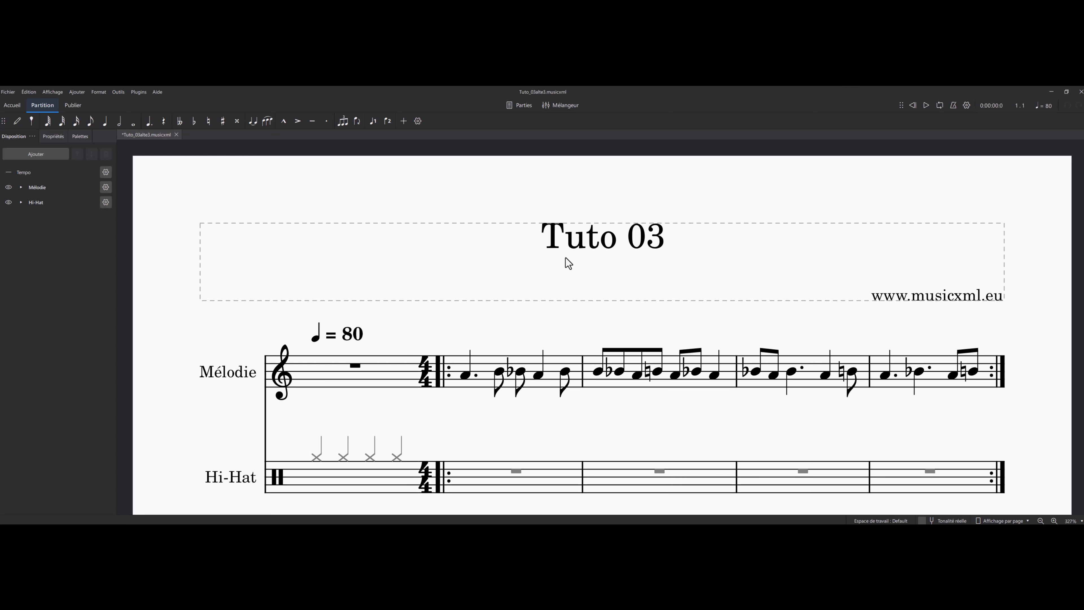
pyautogui.click(925, 106)
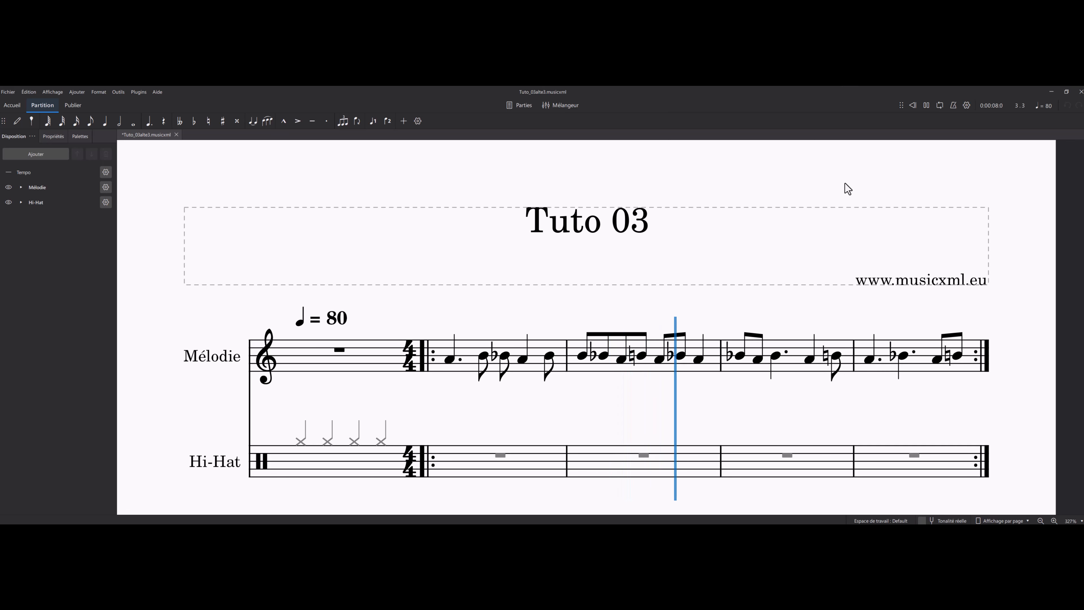
pyautogui.click(926, 106)
# Step: Generate harmonica tablature for the score with the Harmonica Tablature plugin, using key C and type Blues Harp (Richter)
pyautogui.click(141, 94)
pyautogui.click(147, 144)
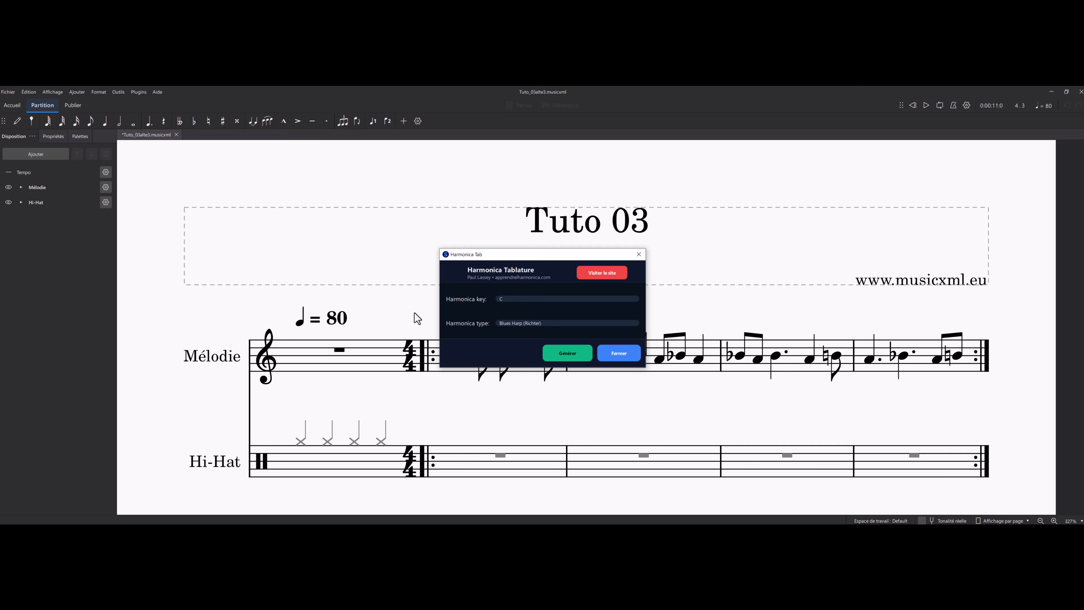
pyautogui.click(558, 355)
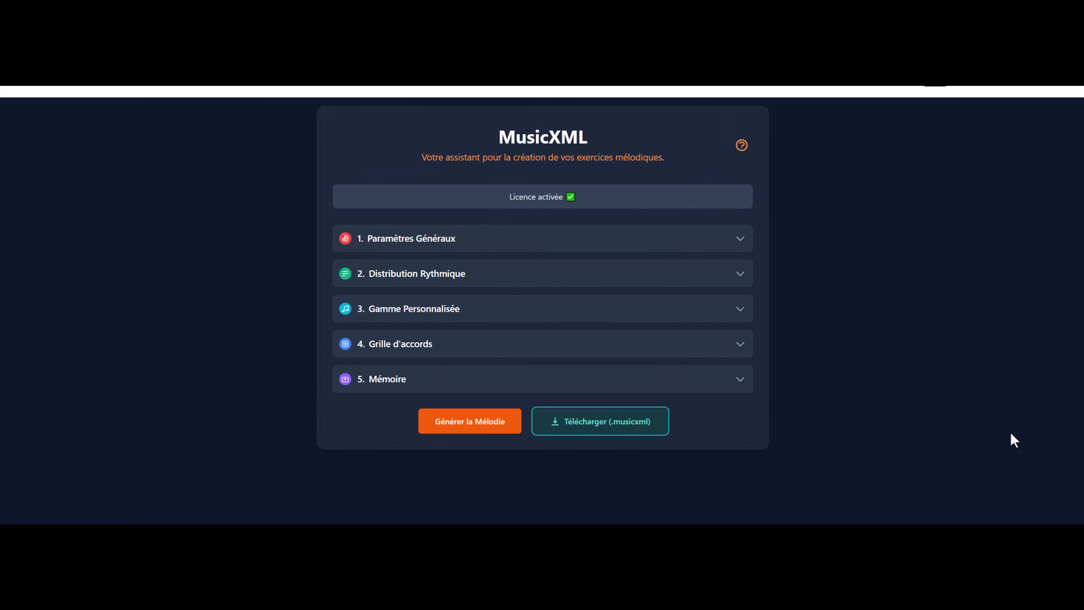